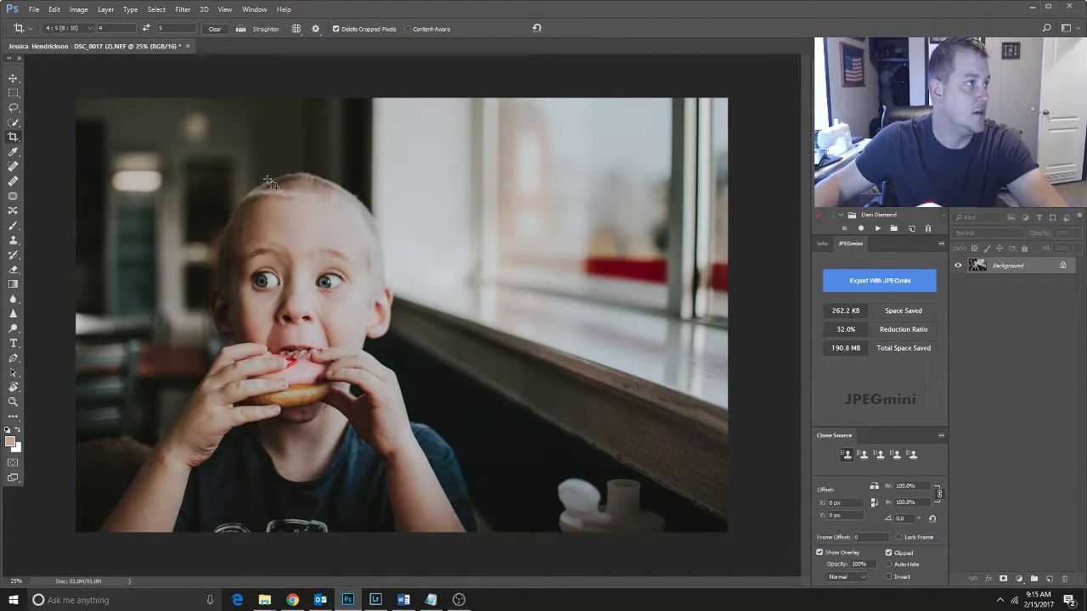
Set the crop ratio to 2:3 (4:6) and switch the crop frame to landscape orientation
click(13, 77)
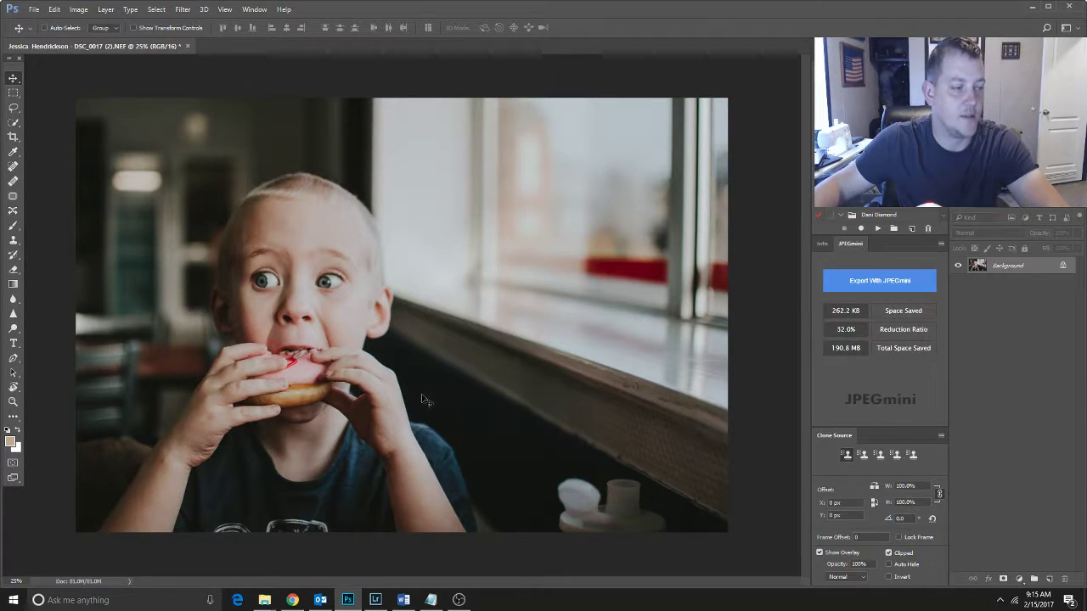
click(13, 138)
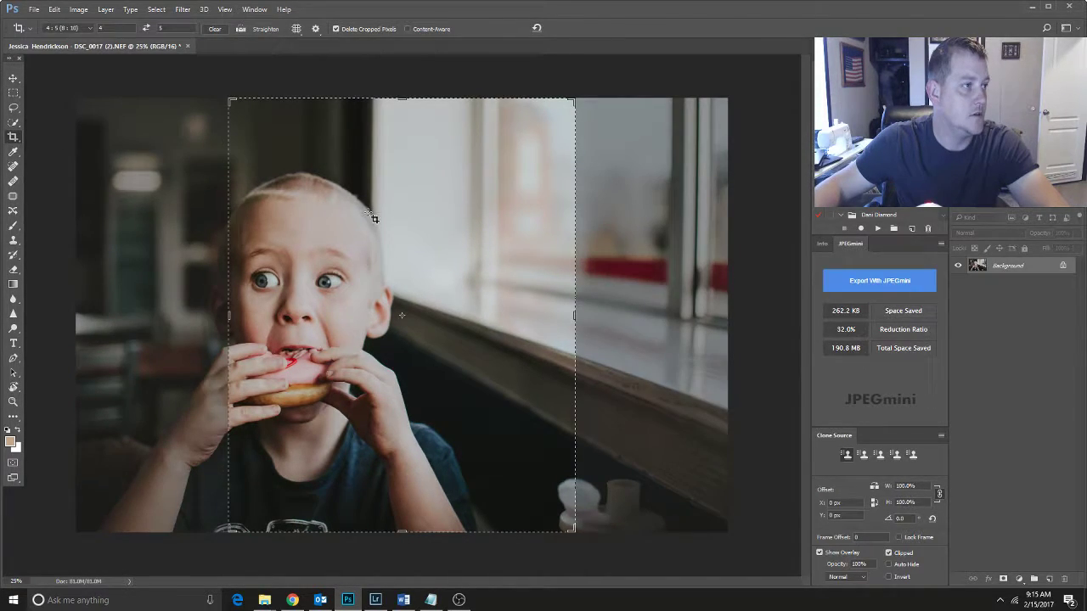
click(83, 29)
click(65, 85)
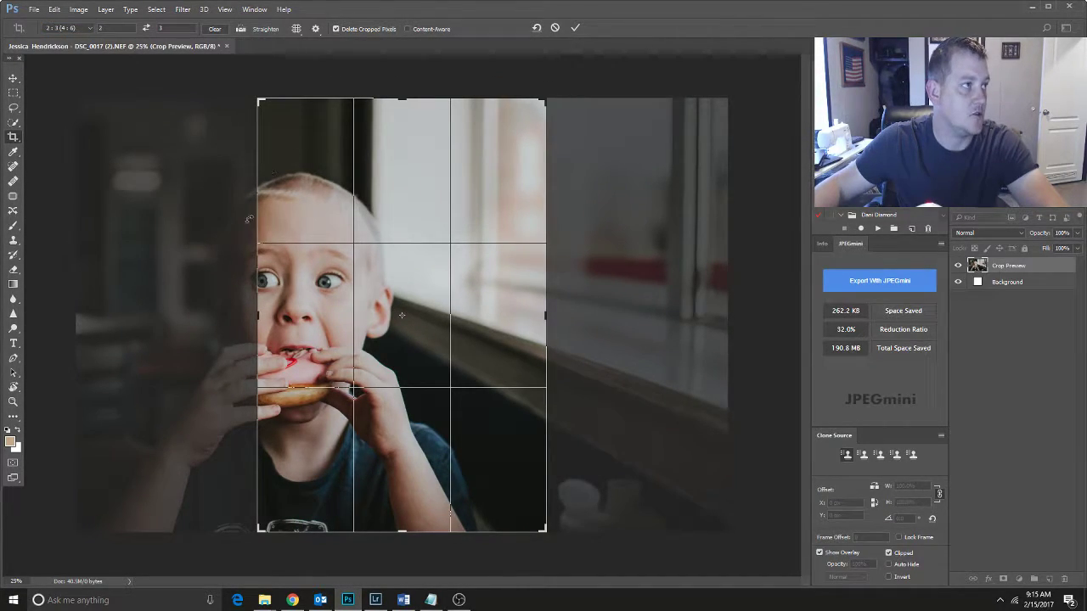
click(56, 29)
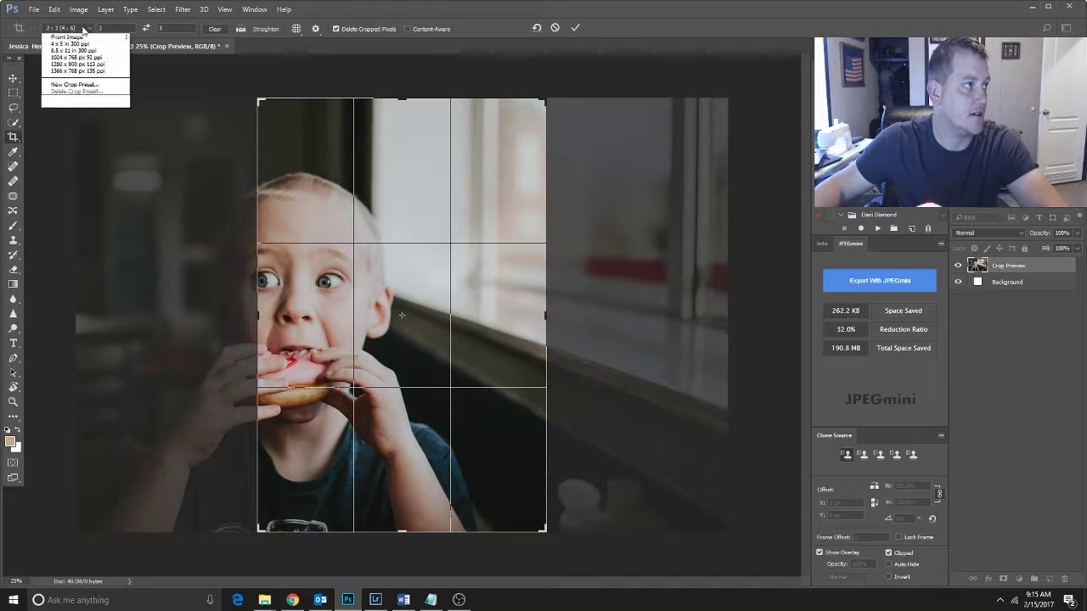
click(127, 28)
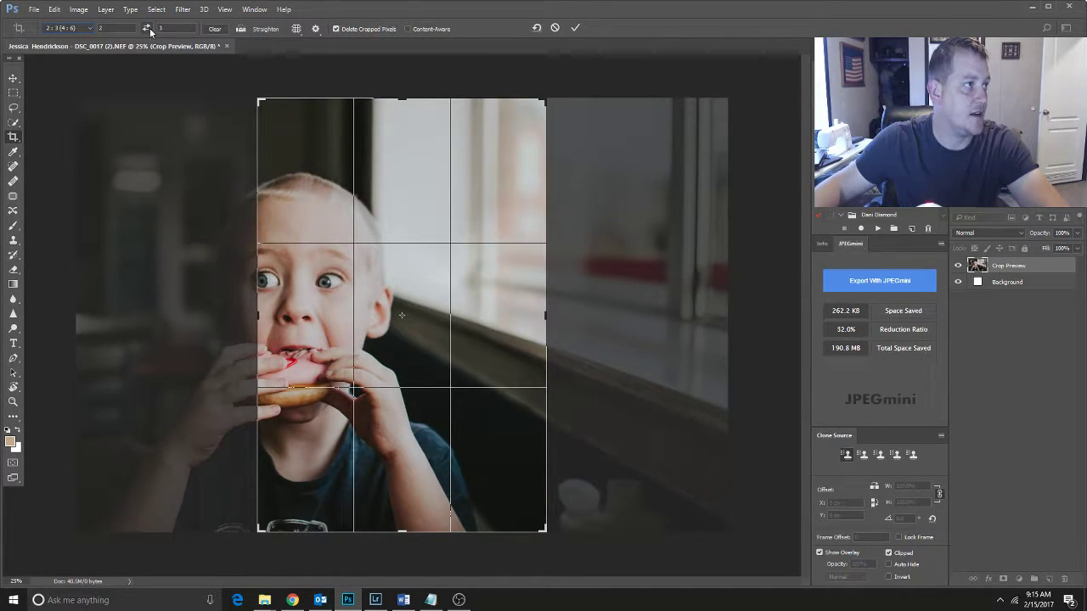
click(147, 29)
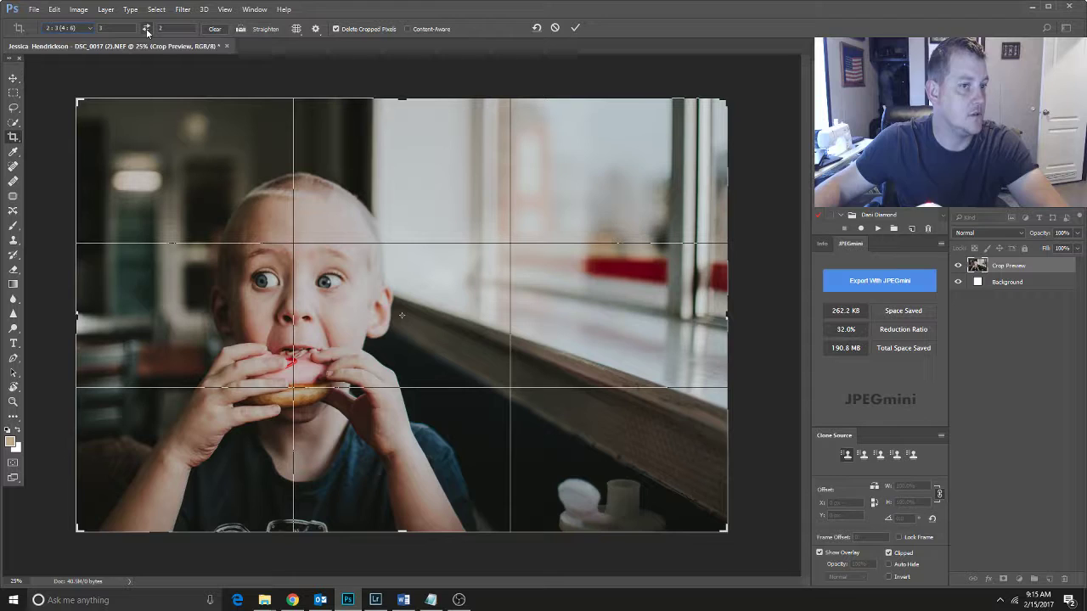
click(147, 29)
click(147, 29)
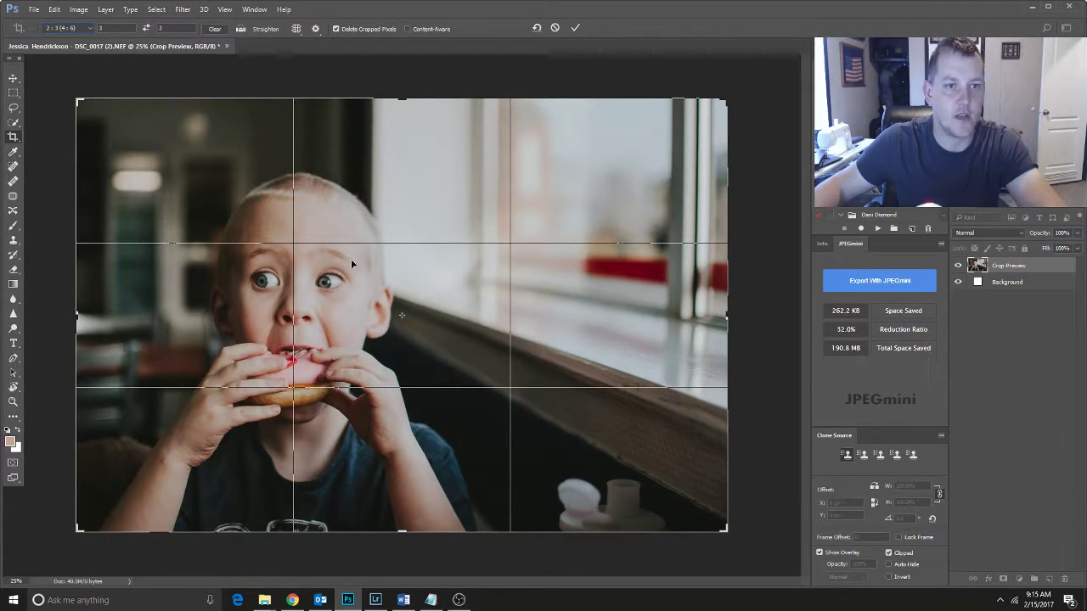
Set the crop ratio to 5:7 in landscape orientation
click(90, 28)
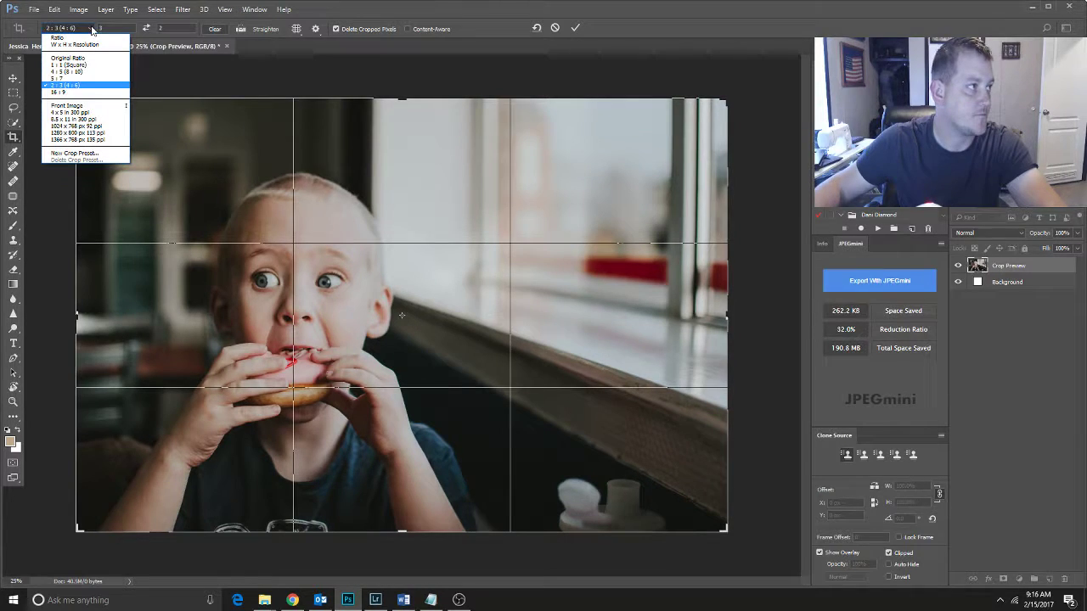
click(58, 78)
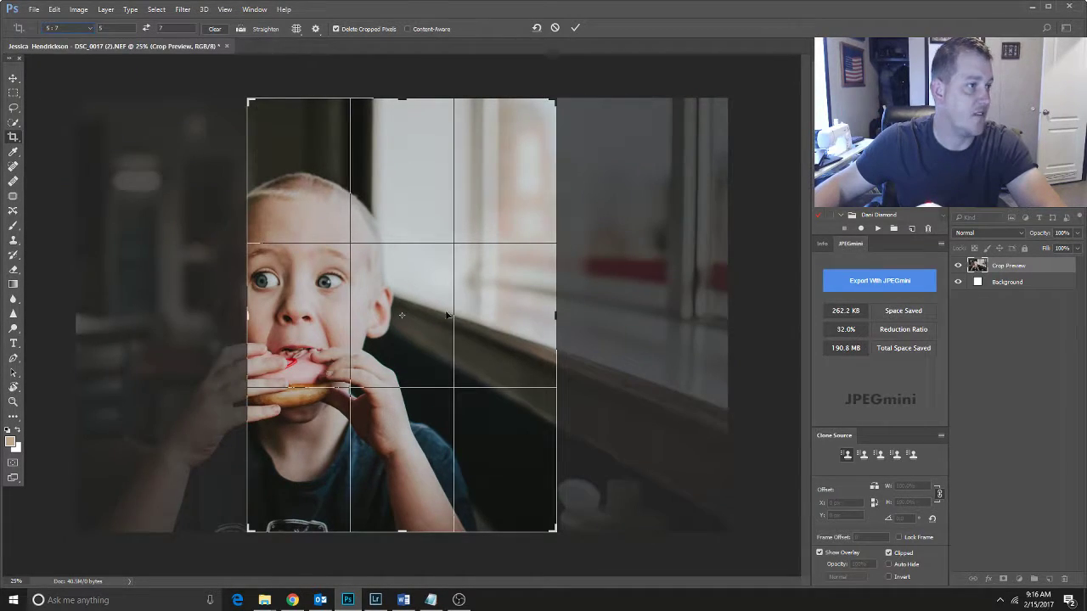
click(146, 28)
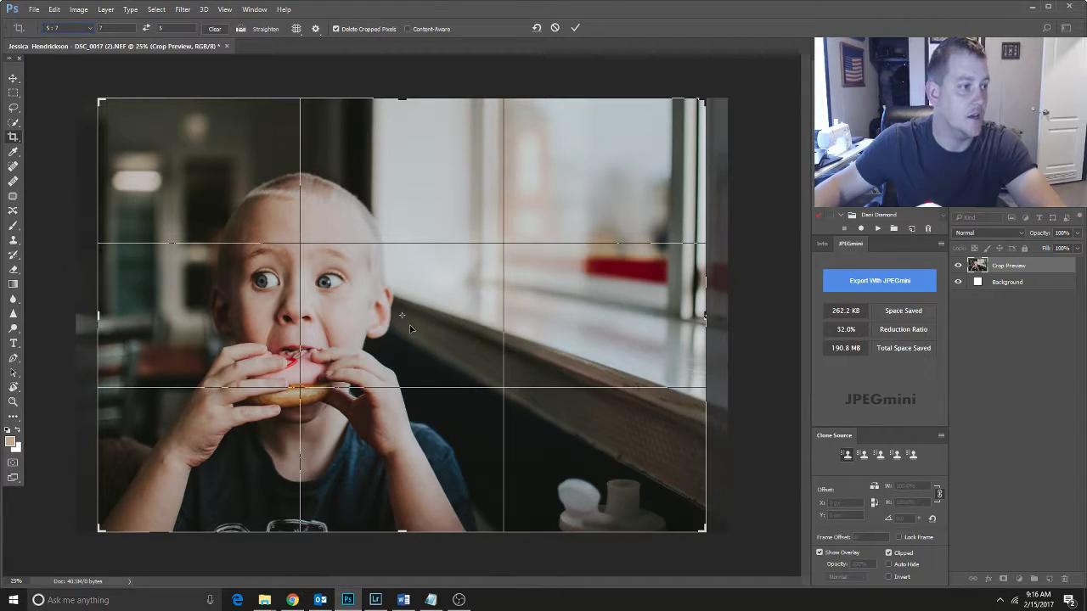
Try a tighter 5:7 crop with the boy shifted inside the frame, apply it and undo it
drag(425, 339, 453, 338)
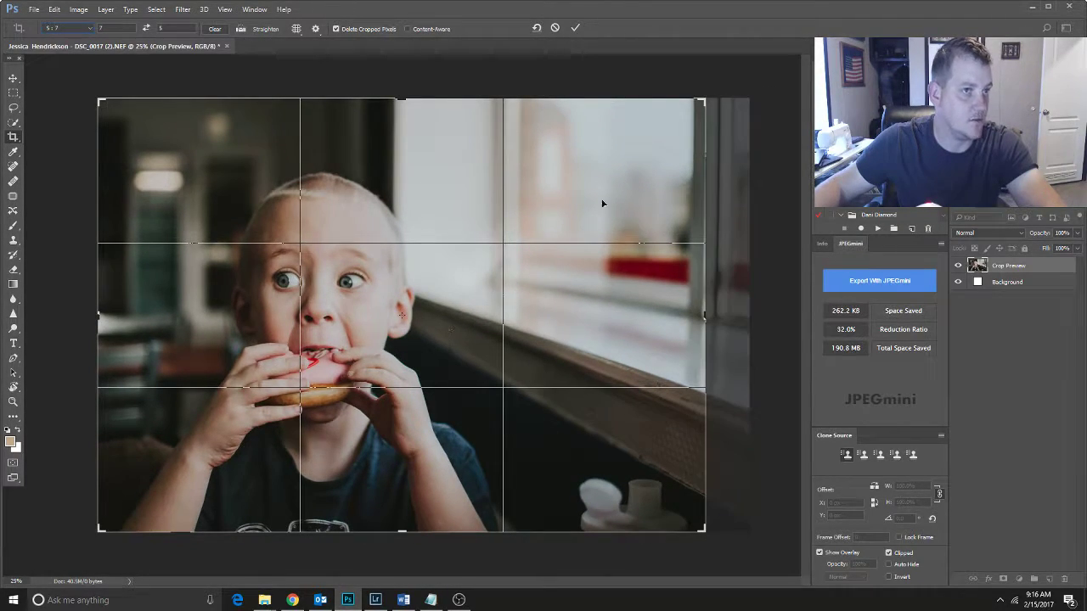
mouse_move(702, 99)
mouse_down()
mouse_move(690, 122)
mouse_move(689, 105)
mouse_up()
drag(133, 123, 139, 130)
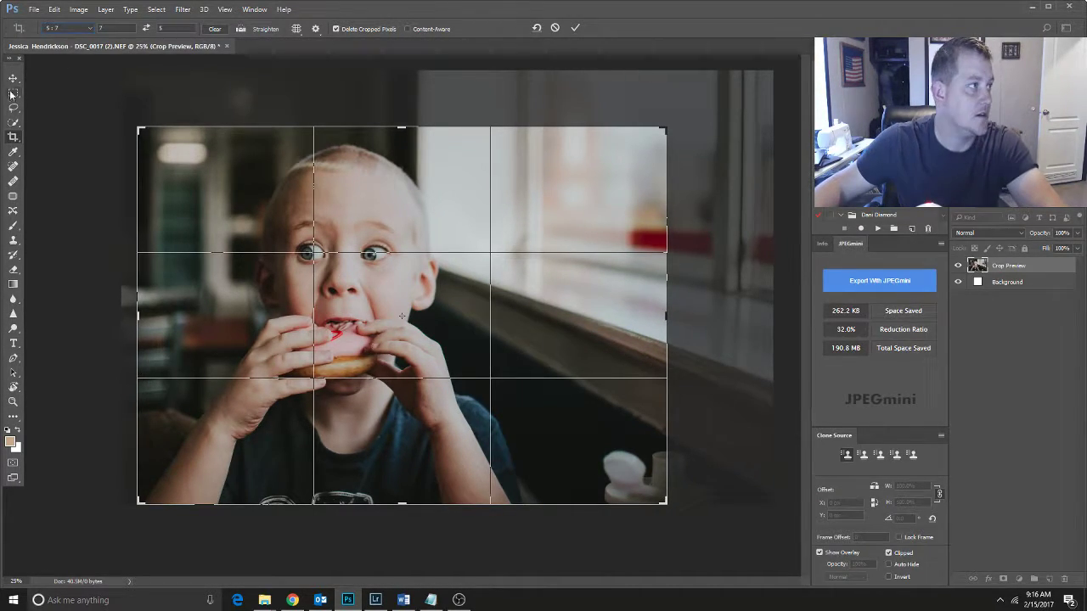
click(12, 137)
click(498, 226)
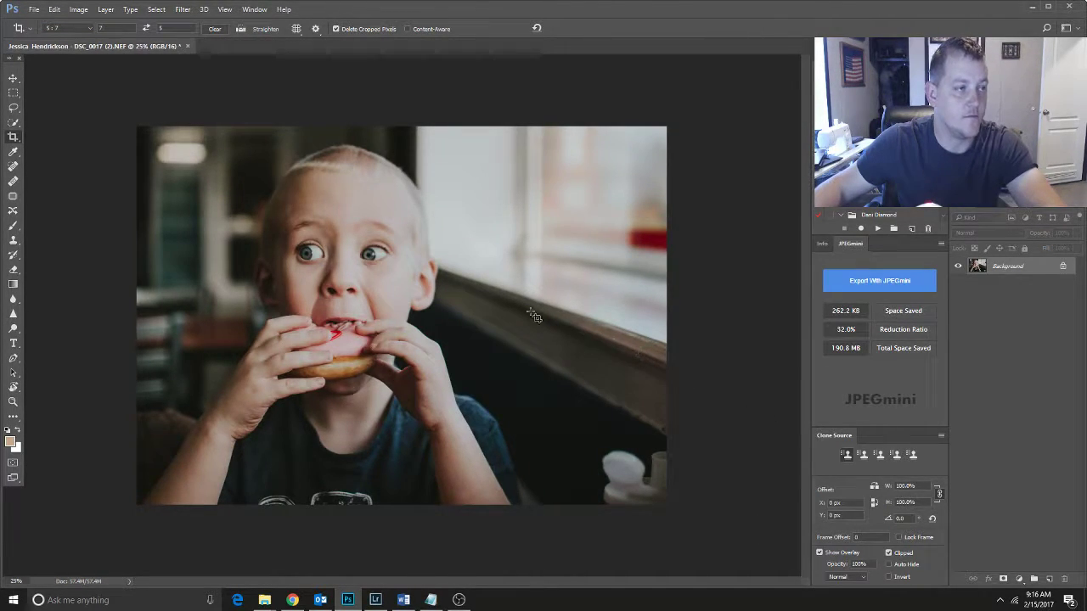
key(ctrl+z)
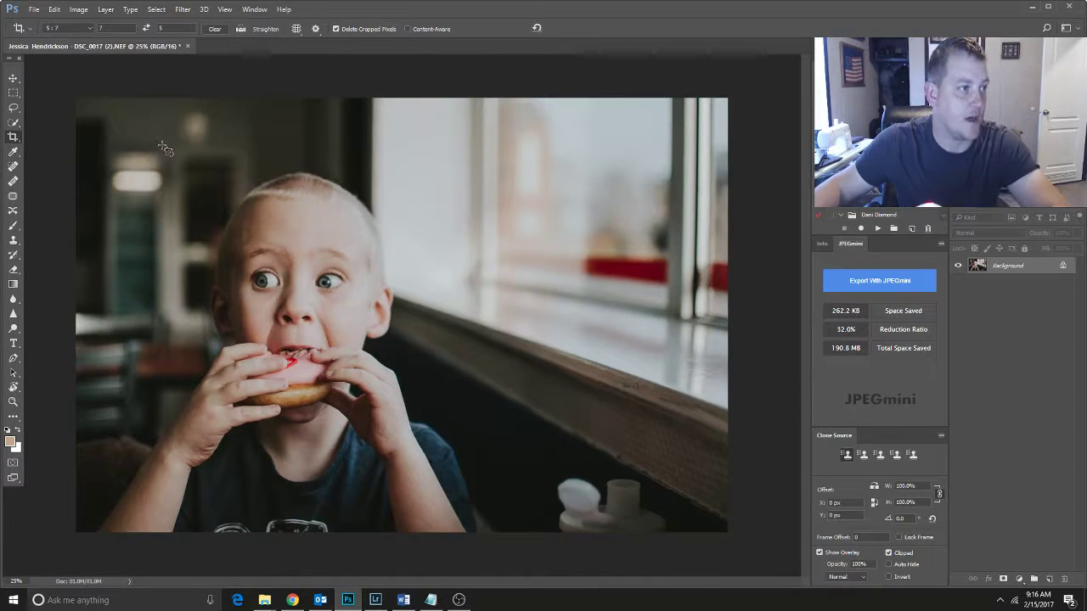
Set the crop ratio to 4:5 (8:10) and swap its dimensions to landscape orientation
click(89, 31)
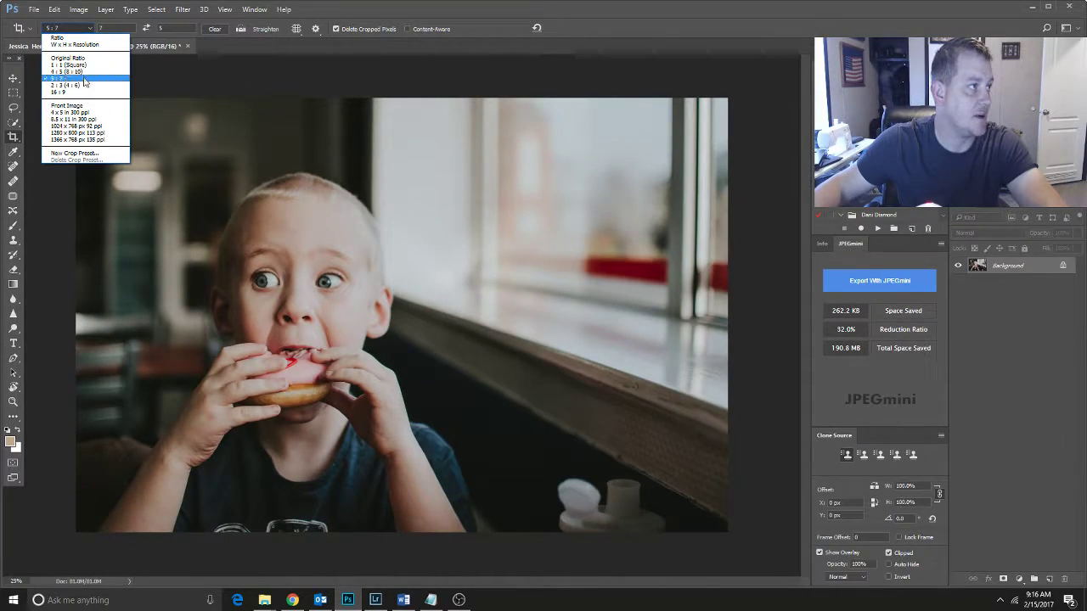
click(63, 75)
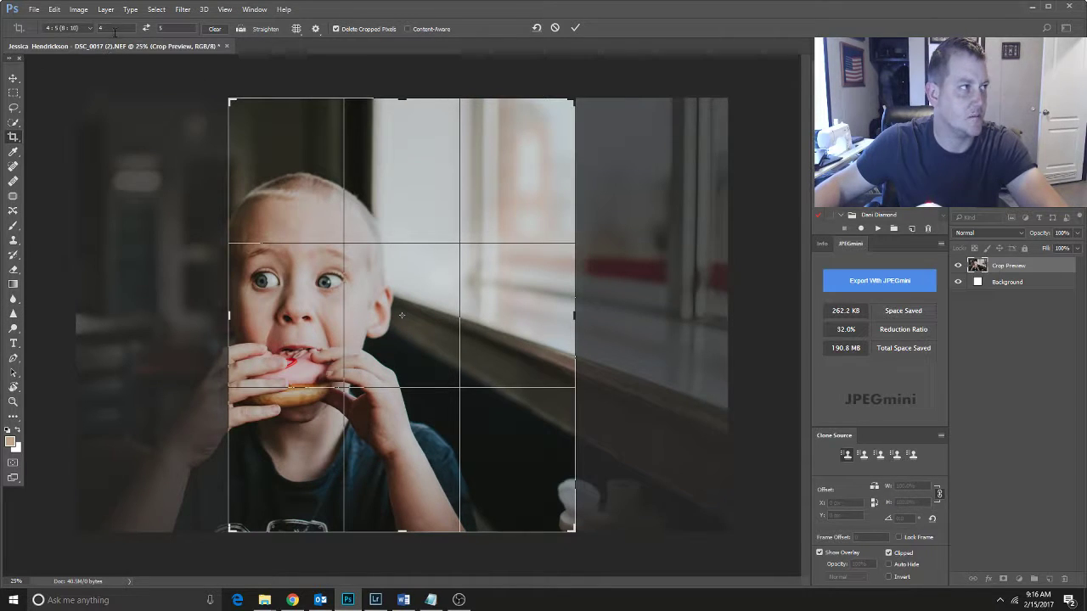
click(149, 32)
Tighten and reposition the crop frame around the boy, cutting off most of the window side, and apply the crop
mouse_move(495, 289)
mouse_down()
mouse_move(410, 266)
mouse_move(501, 276)
mouse_up()
drag(133, 101, 154, 119)
drag(646, 114, 629, 122)
drag(277, 458, 294, 459)
click(17, 136)
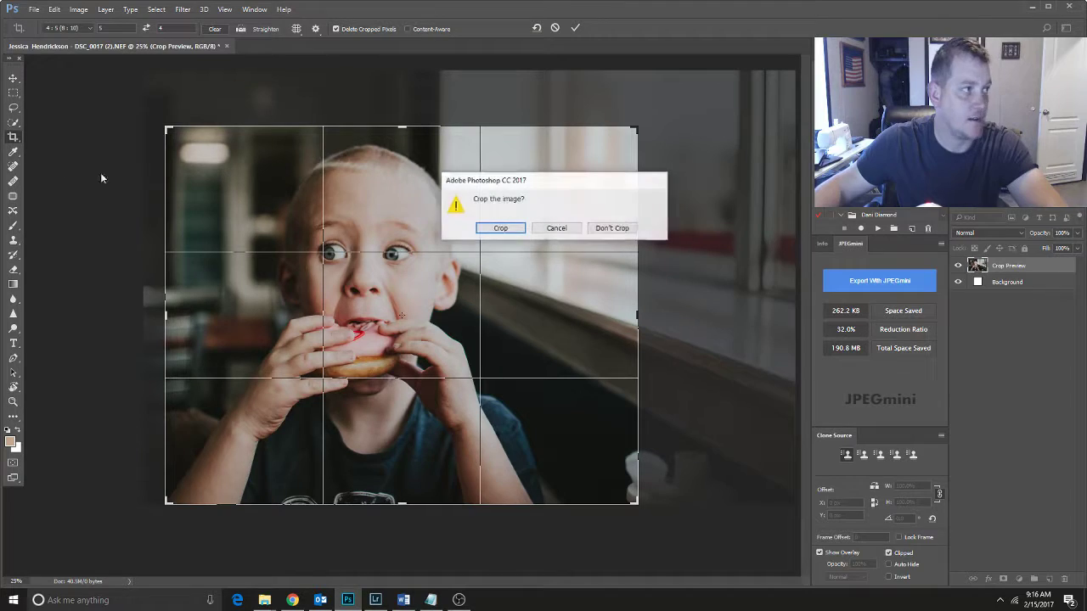
click(505, 227)
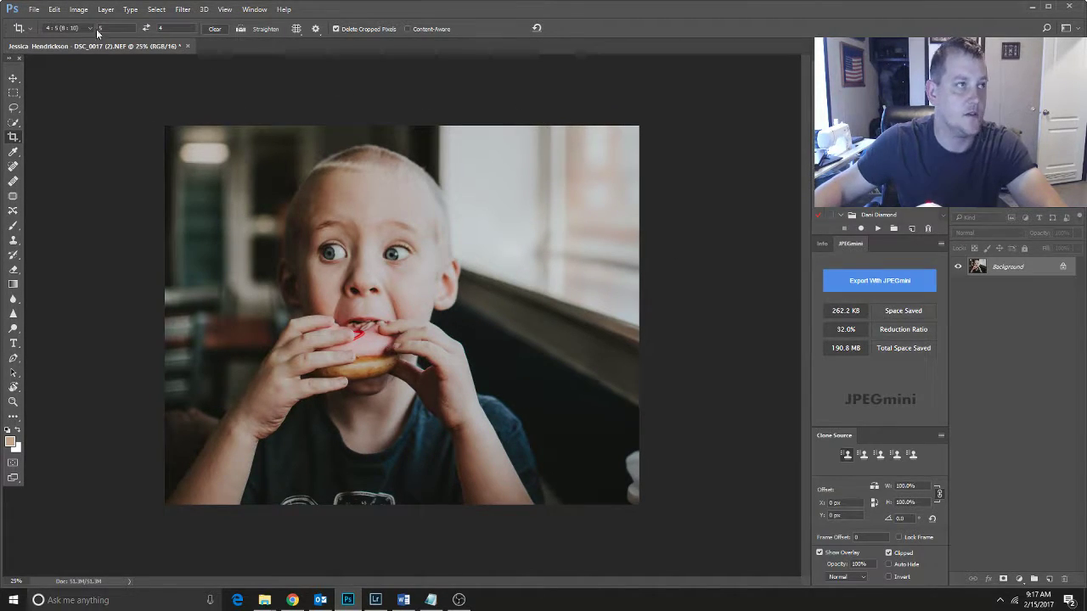
Save the cropped photo to the Desktop in JPEG format, keeping the existing file name
click(34, 9)
click(109, 143)
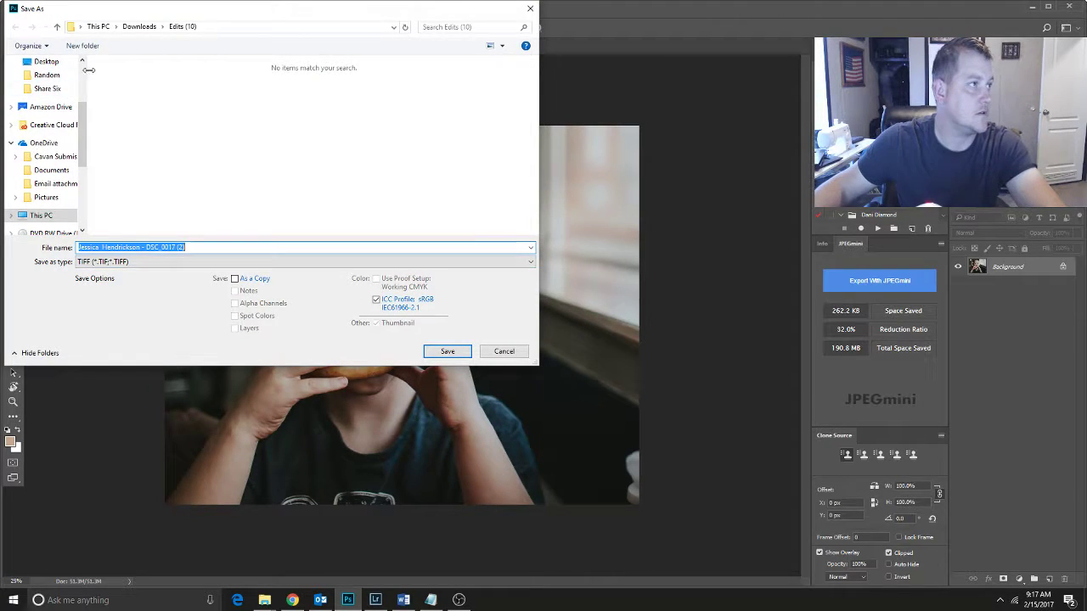
scroll(82, 79, up, 3)
click(46, 166)
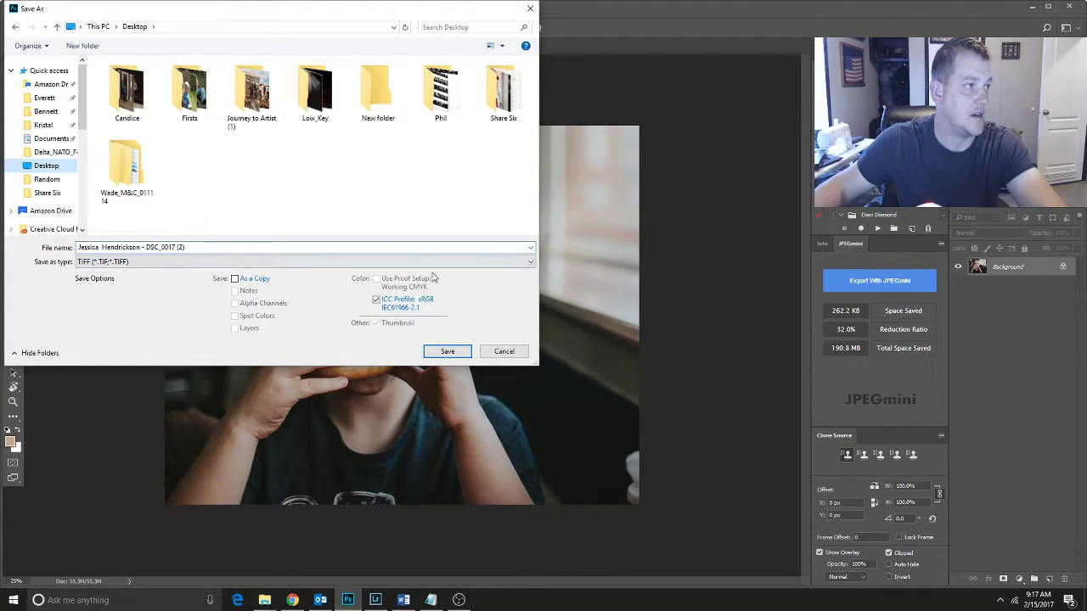
click(124, 261)
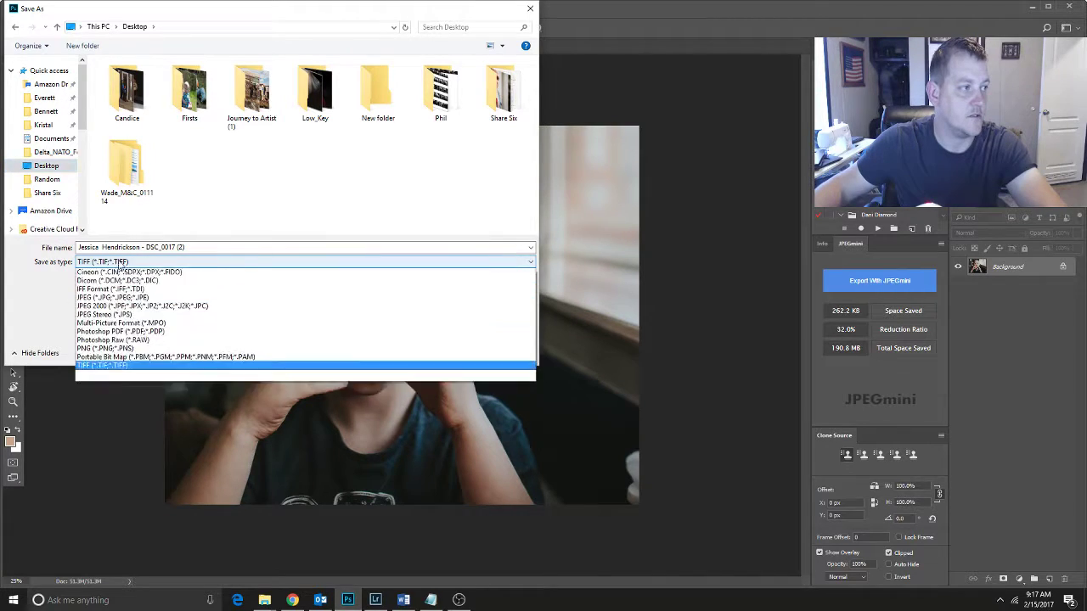
click(112, 315)
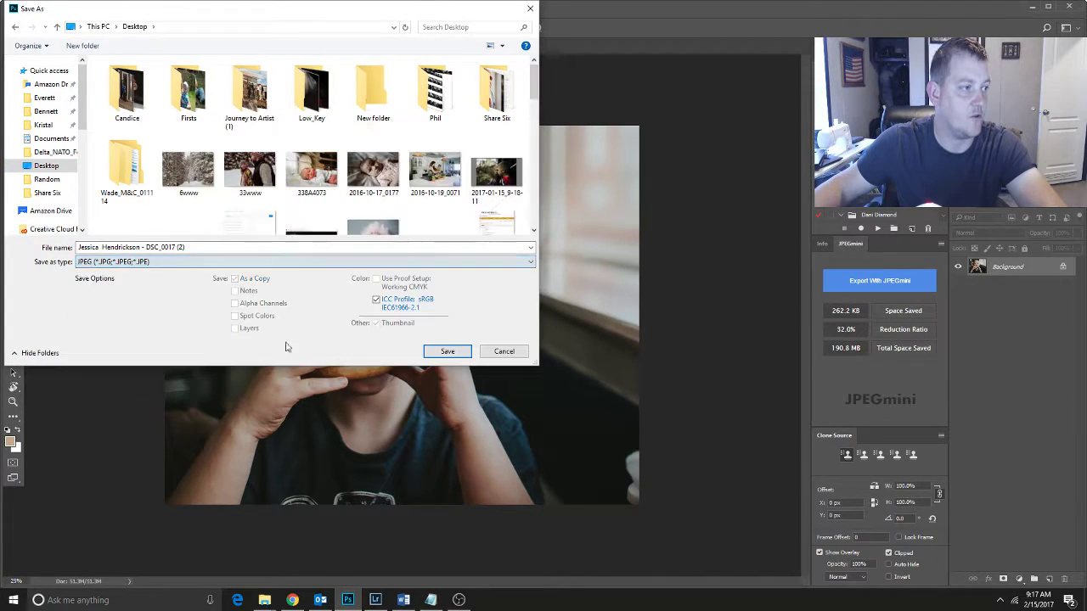
click(447, 352)
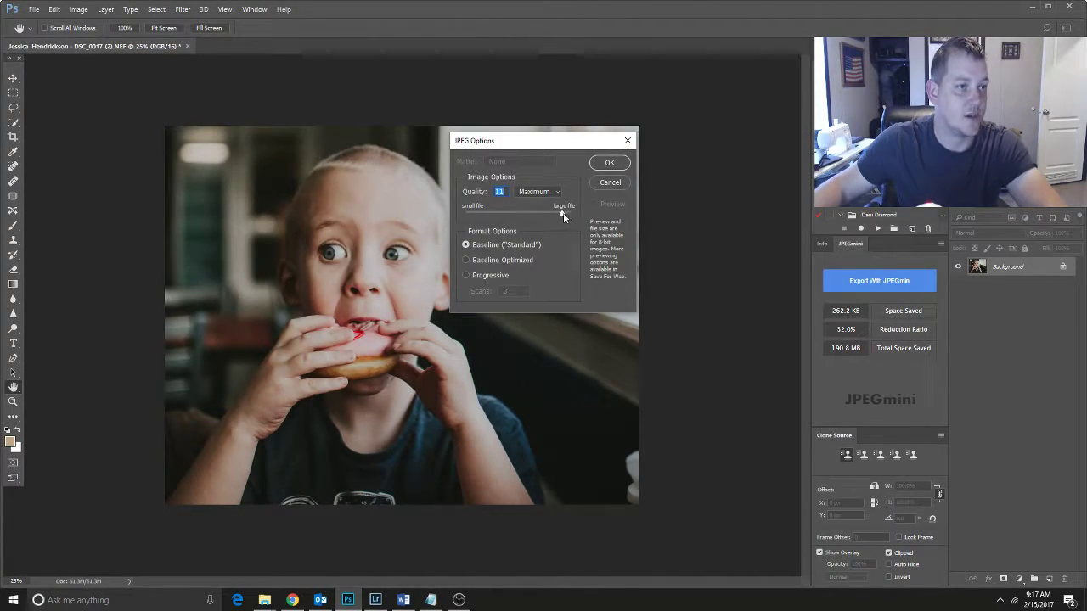
Set the JPEG quality to 12 (Maximum) and confirm the export options
drag(559, 215, 574, 214)
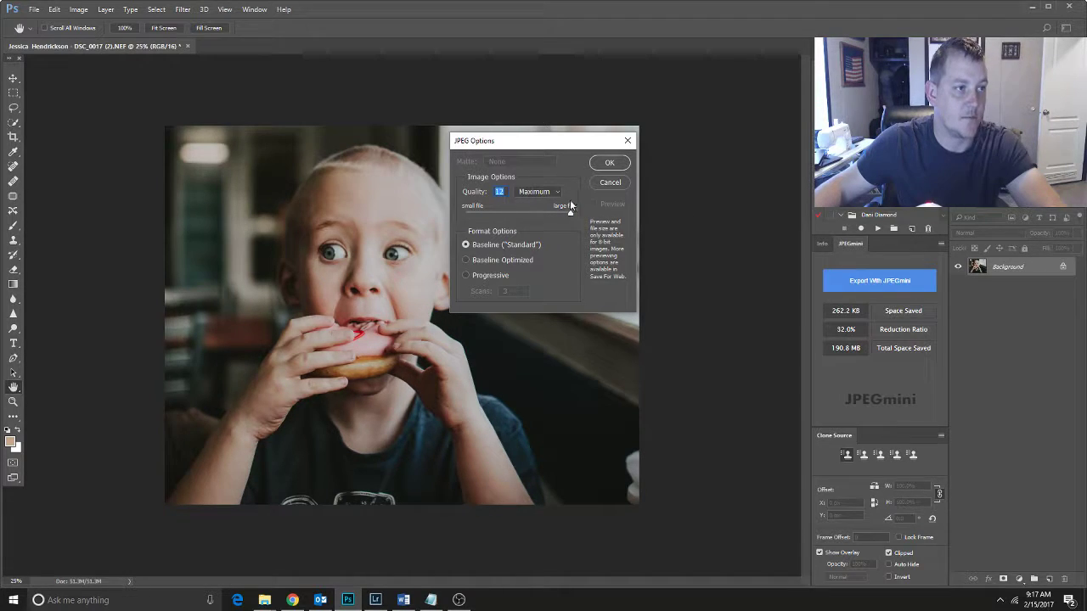
click(628, 163)
key(c)
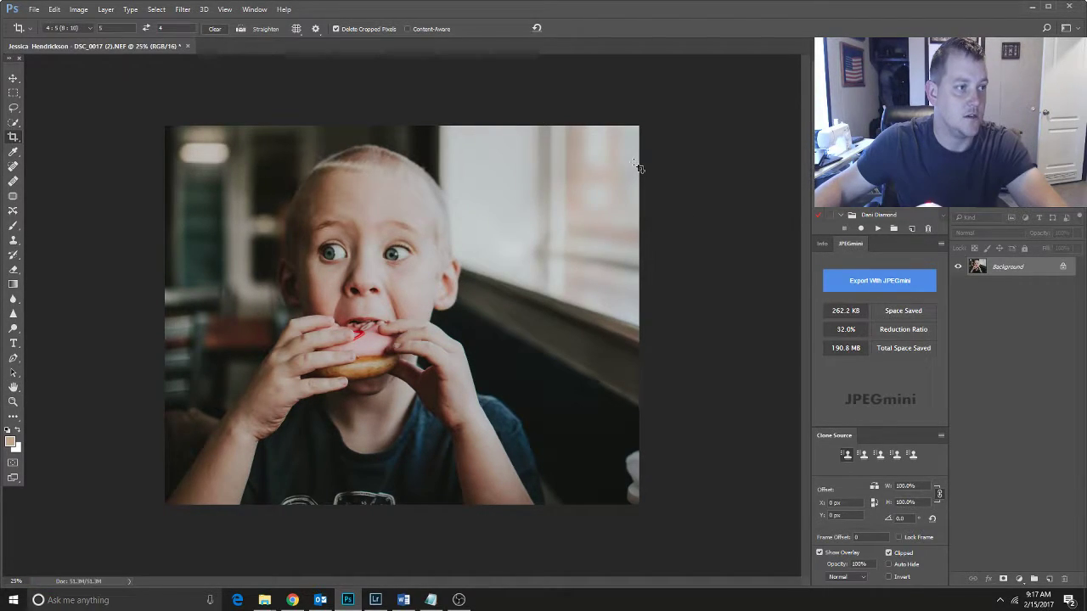